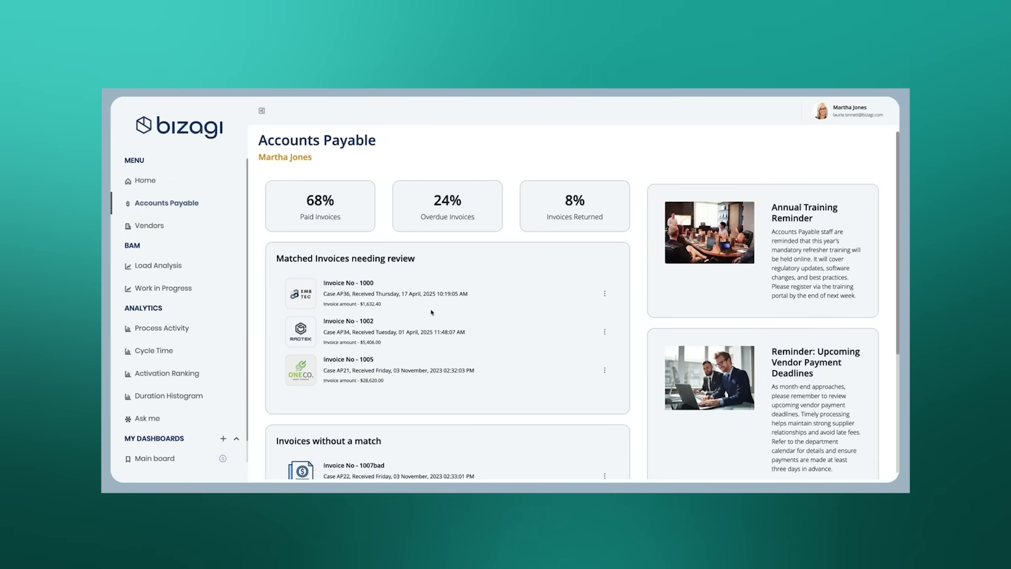
- Scroll the Accounts Payable dashboard and open the actions menu for Invoice No - 1000
scroll(432, 313, "down", 2)
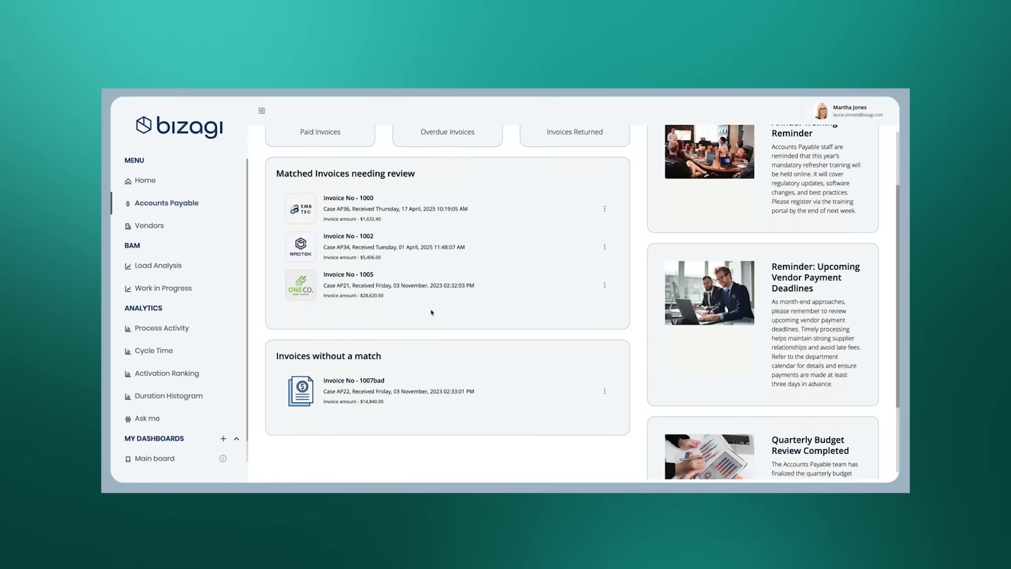
scroll(379, 350, "up", 2)
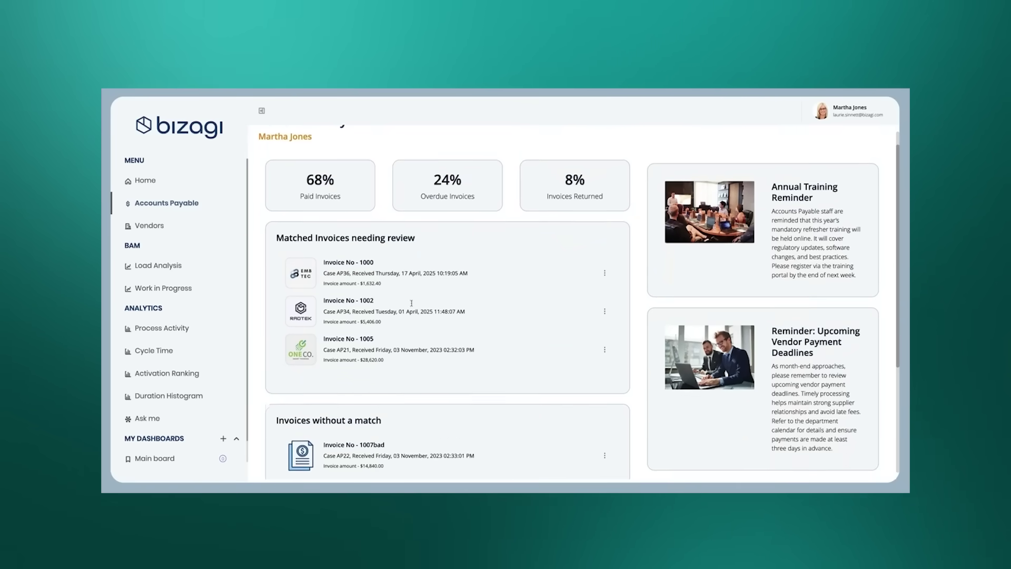
left_click(605, 276)
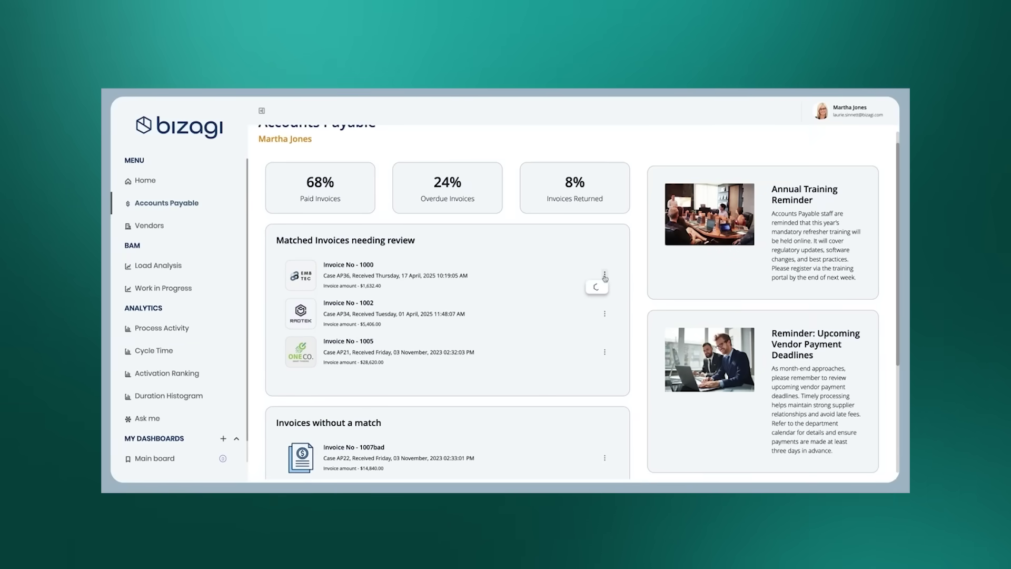
- Start review case AP36 and inspect the matched EMB Tech purchase order's Standing desk line
left_click(577, 291)
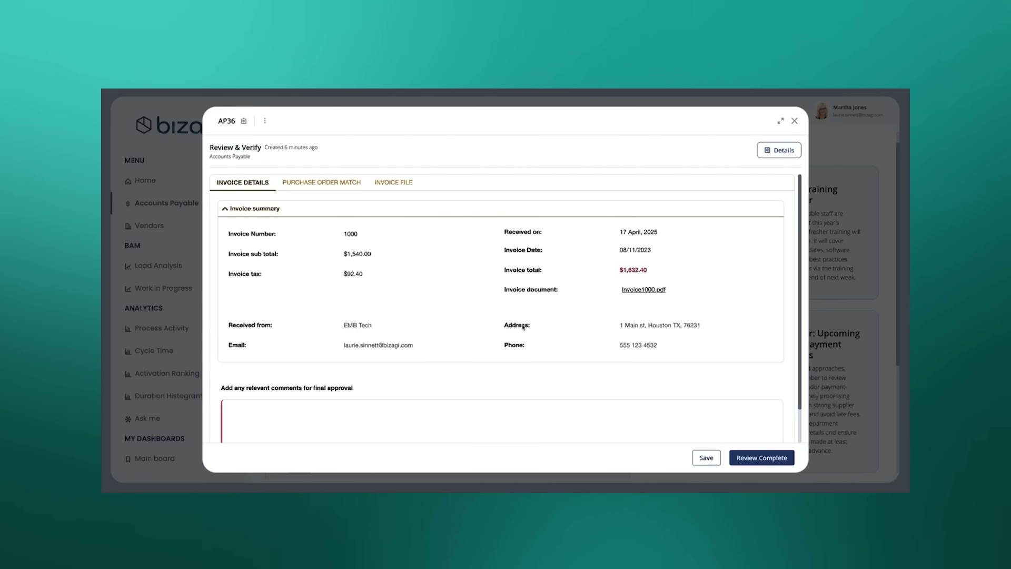
left_click(335, 184)
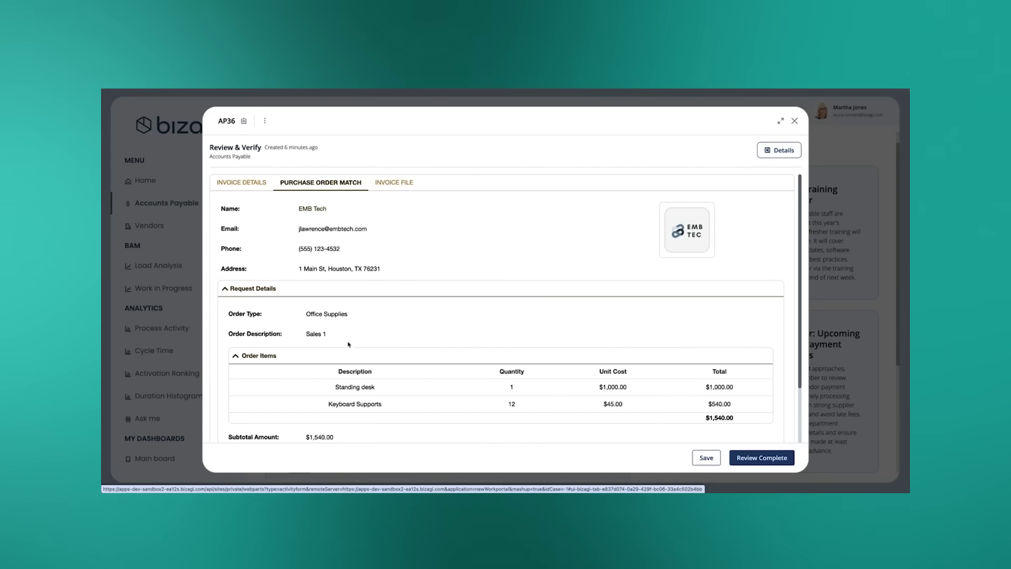
left_click(362, 388)
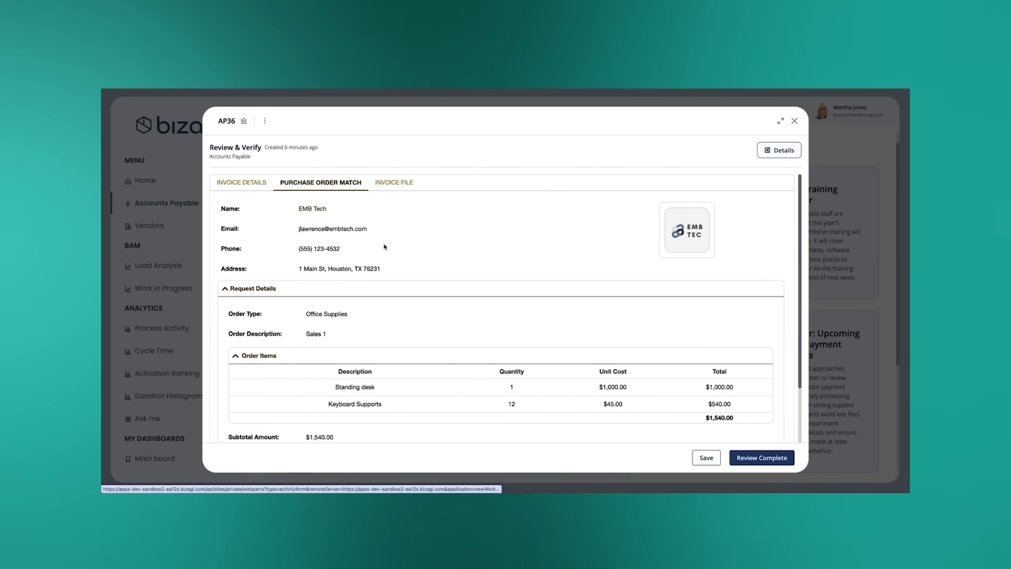
- Check invoice 1000's summary and PDF, then return to the purchase order details
left_click(257, 183)
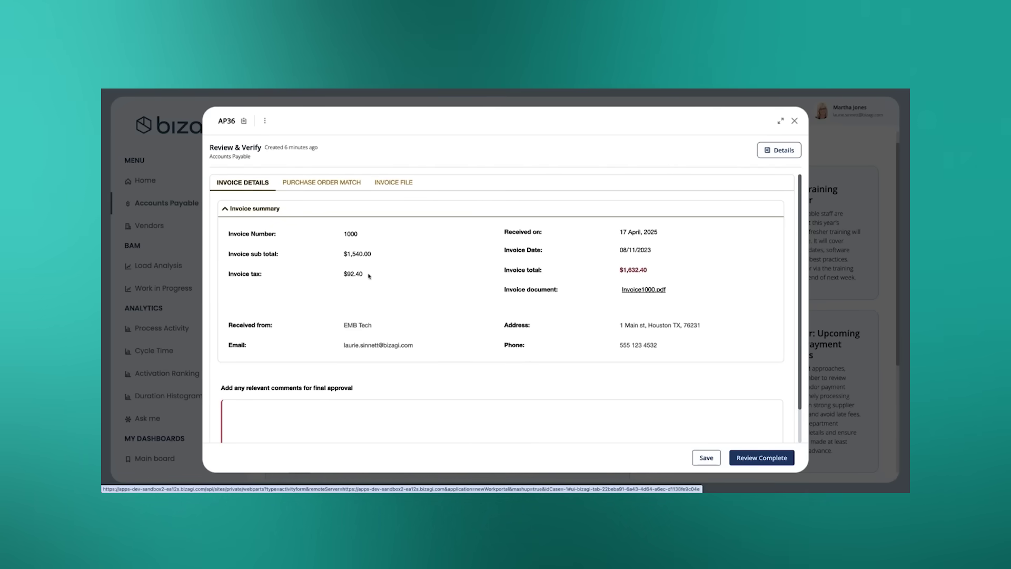
left_click(401, 188)
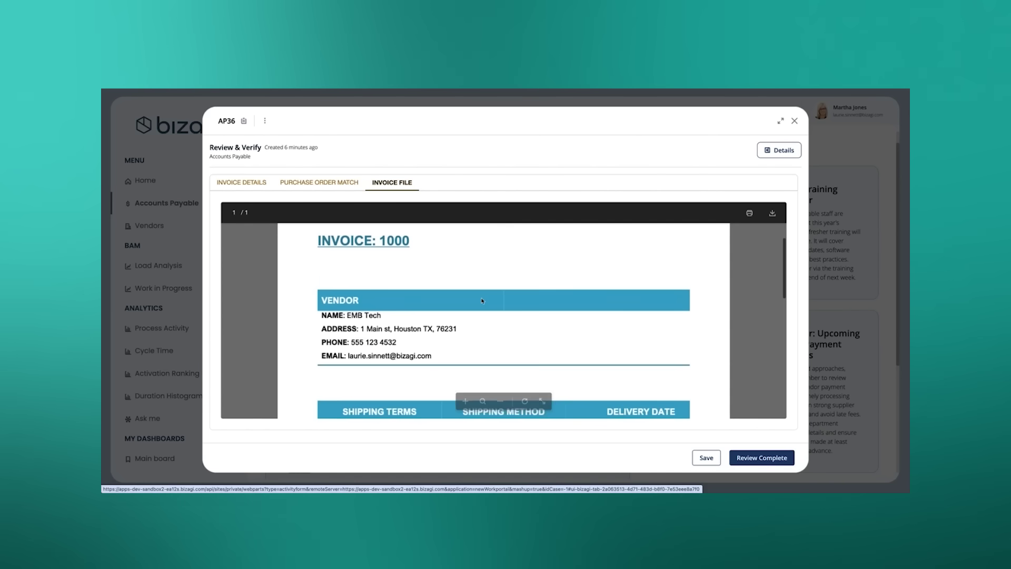
scroll(482, 300, "down", 5)
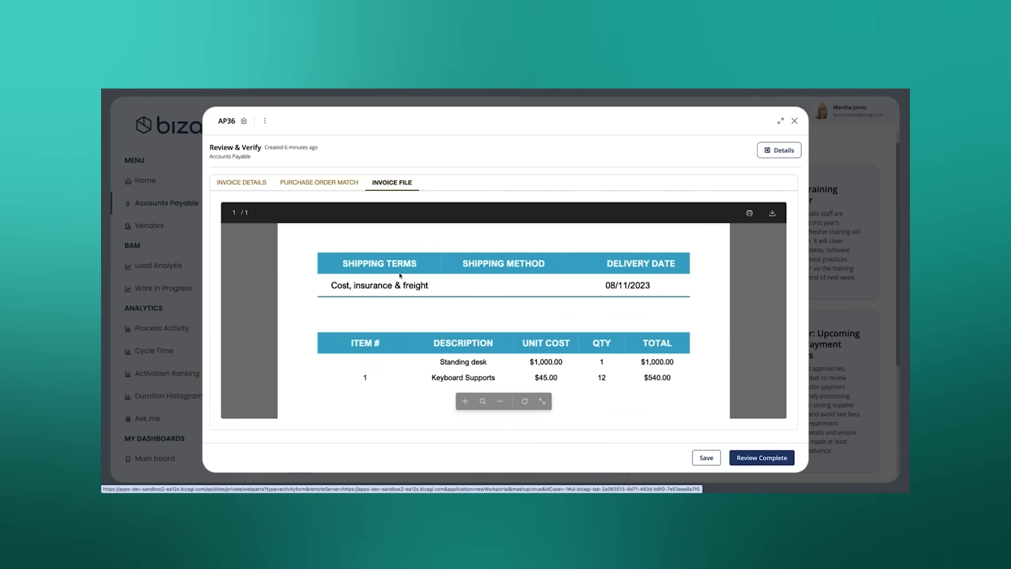
left_click(327, 184)
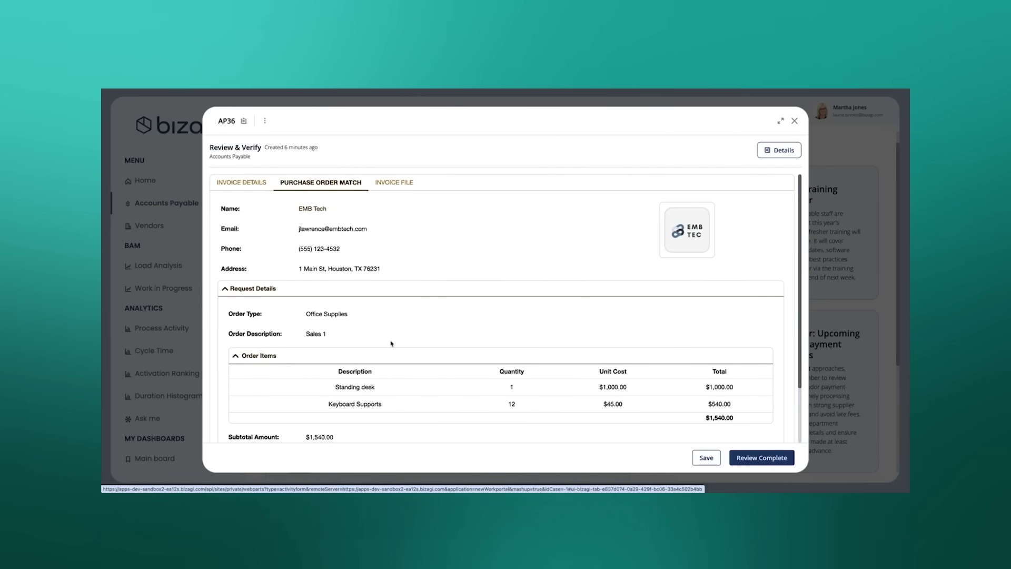
- View case AP36's process diagram, then return to the invoice summary
left_click(265, 121)
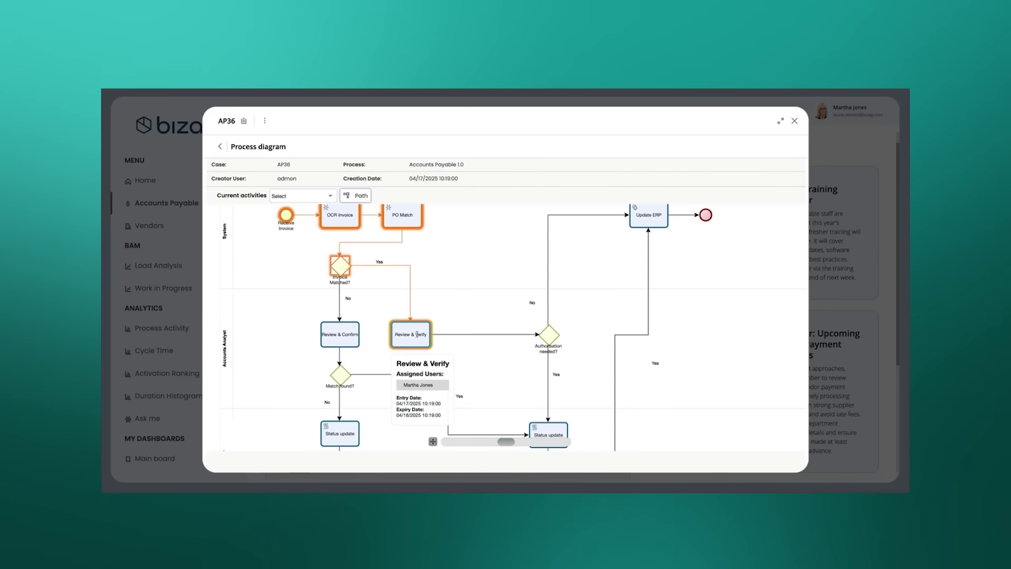
left_click(220, 146)
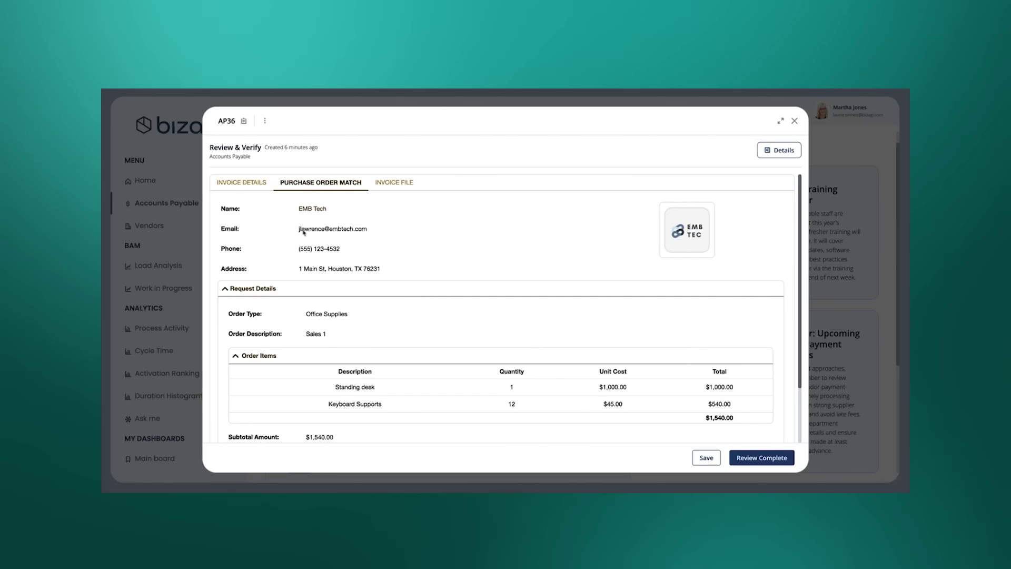
left_click(258, 183)
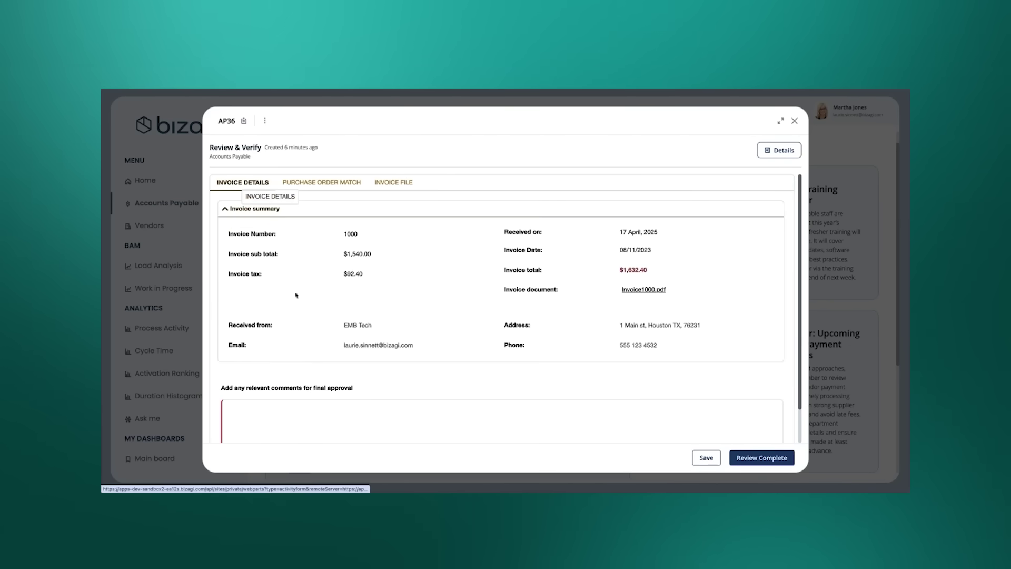
- Enter the approval comment 'checked and all good'
left_click(311, 416)
type("ch")
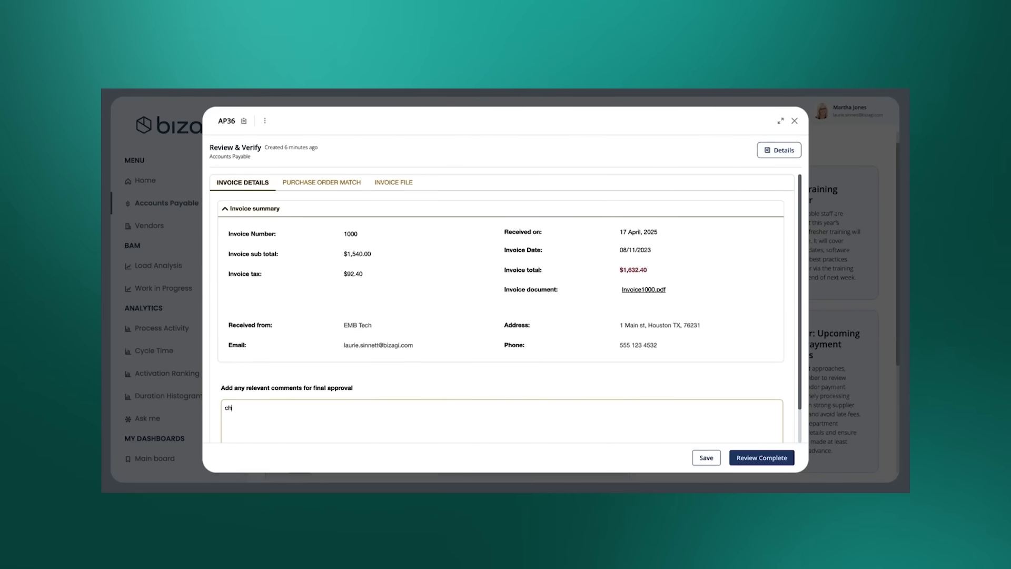
type("ecked and")
key("BackSpace")
key("BackSpace")
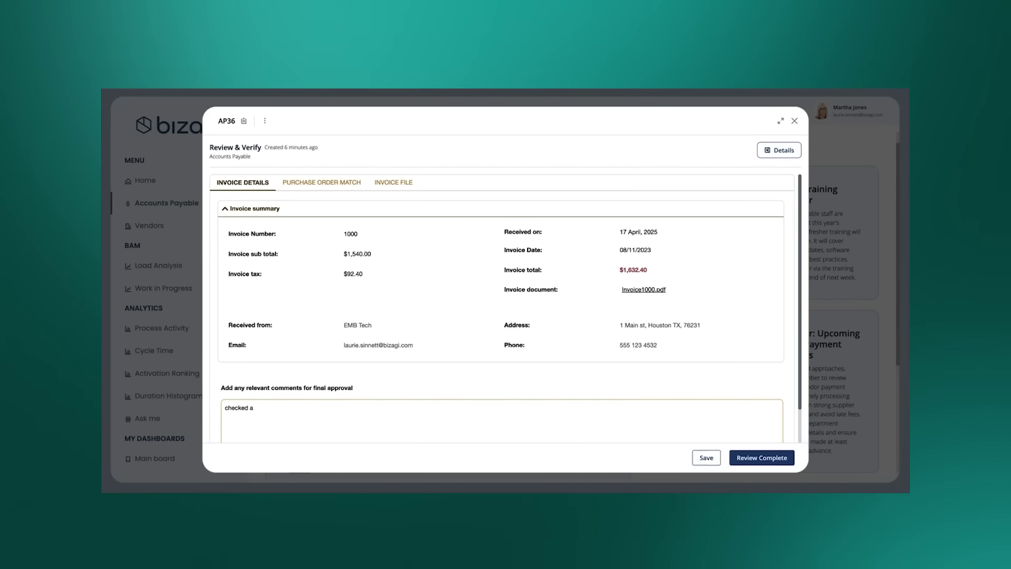
type("nd all good")
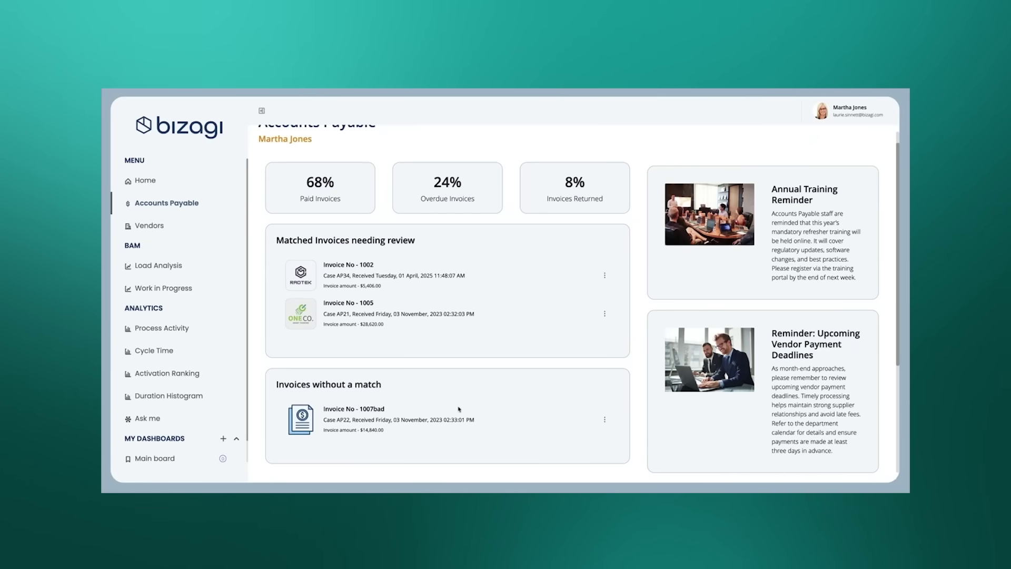
- Open case AP22 for invoice 1007bad, scroll its invoice PDF, and show the purchase order search
left_click(605, 419)
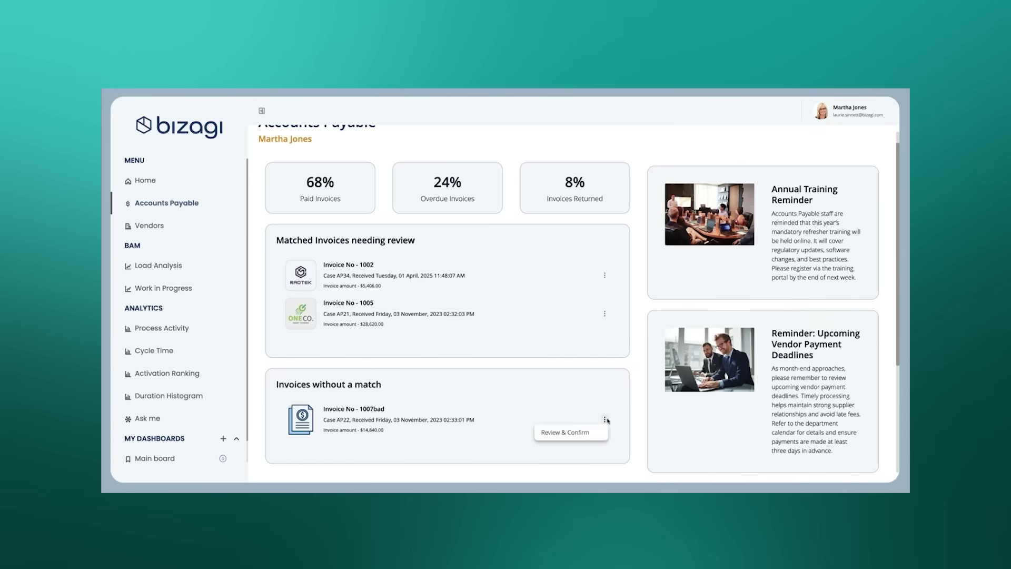
left_click(585, 435)
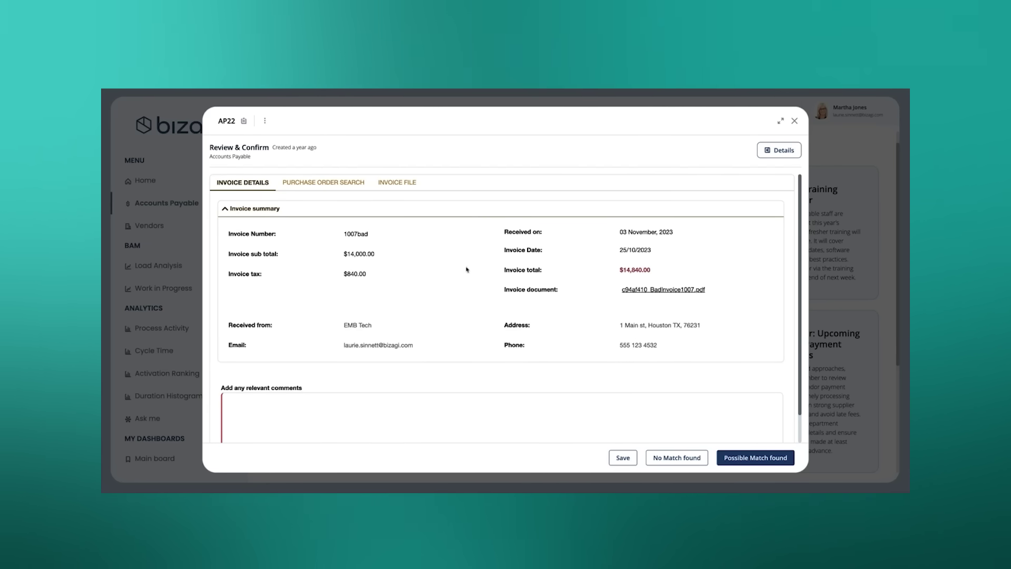
left_click(399, 184)
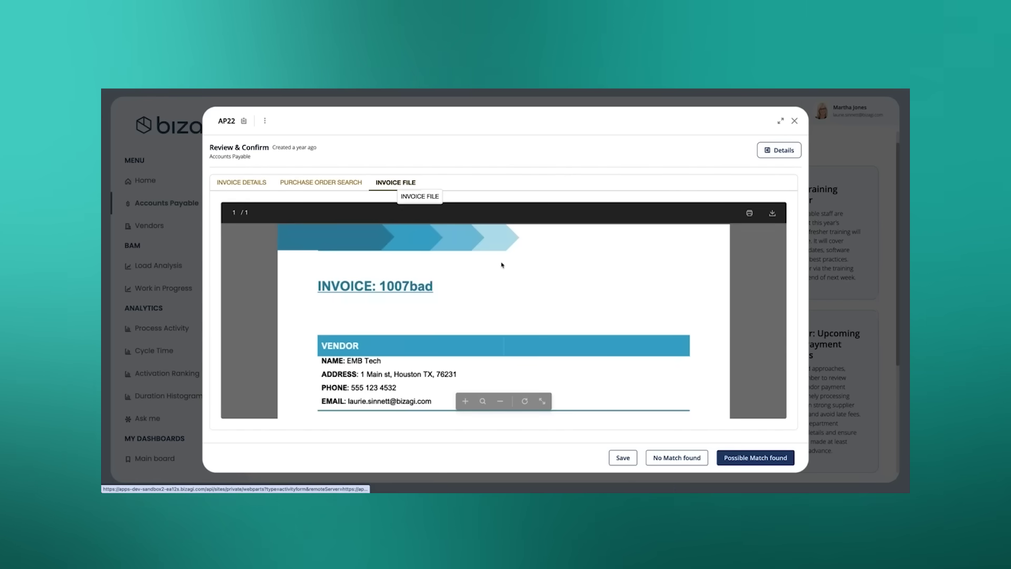
scroll(516, 323, "down", 3)
scroll(515, 323, "down", 3)
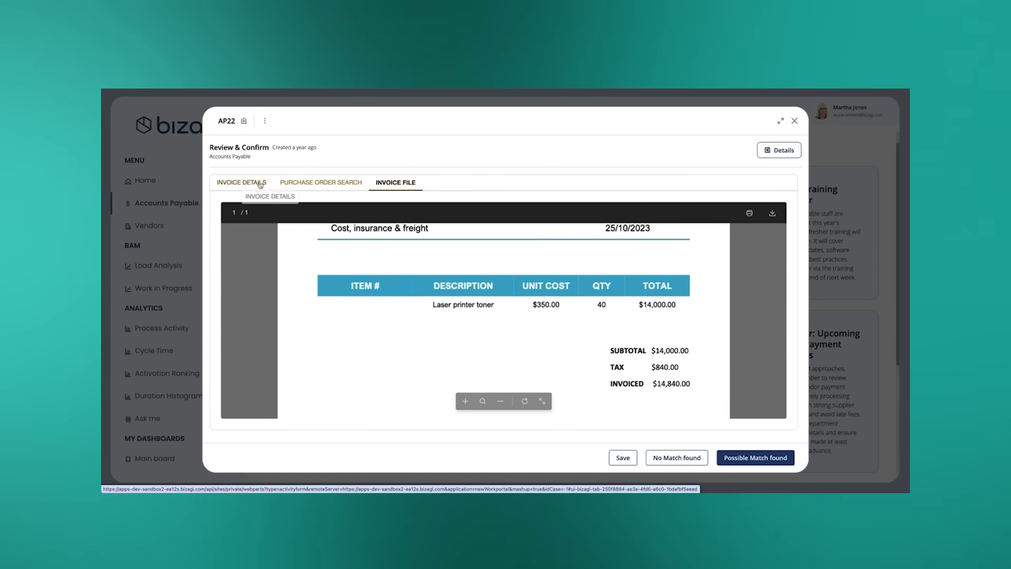
left_click(301, 183)
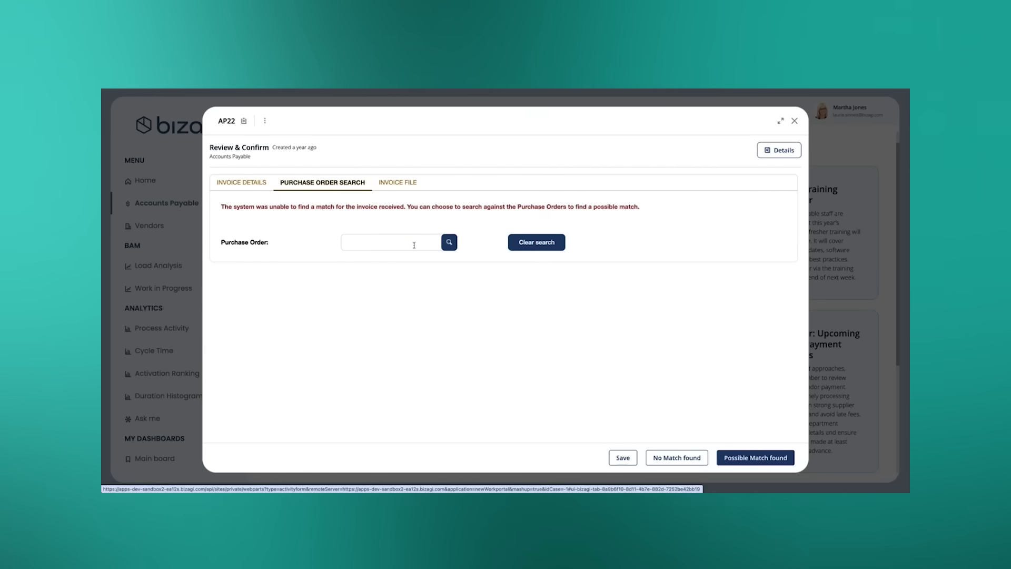
- Search purchase orders for vendor 'EMB' and attach PO 1007 to case AP22
left_click(414, 245)
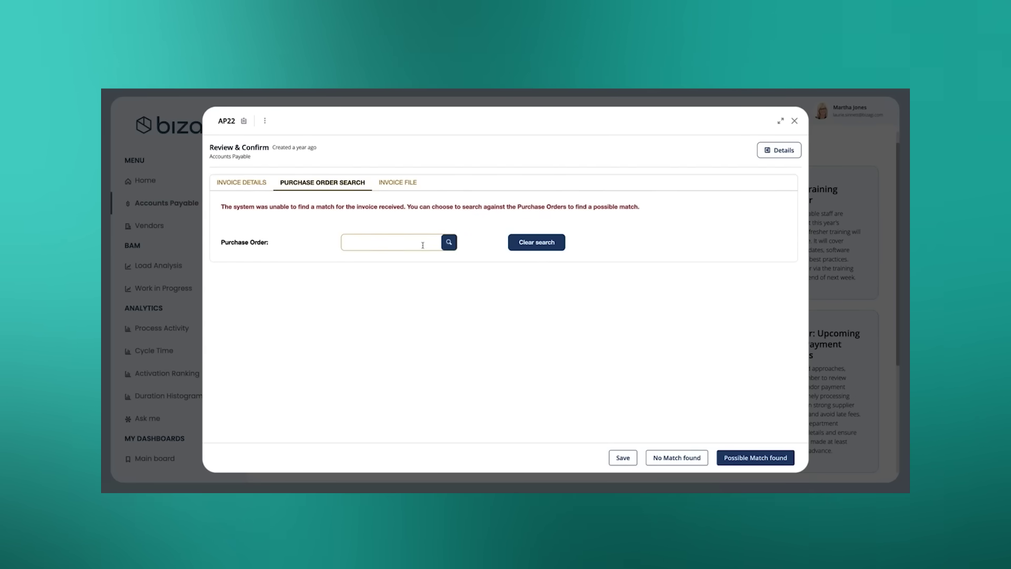
left_click(448, 245)
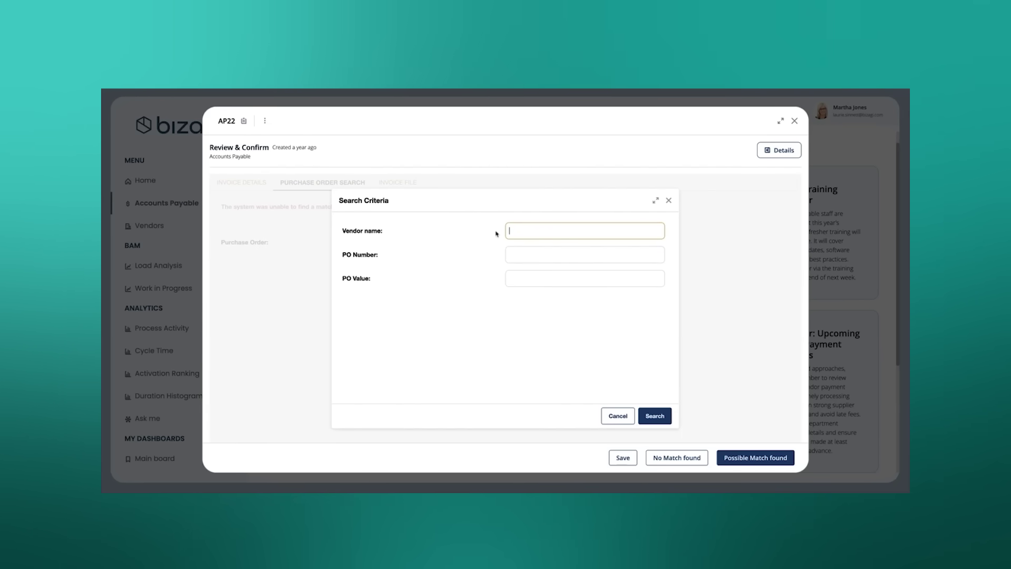
type("EMB")
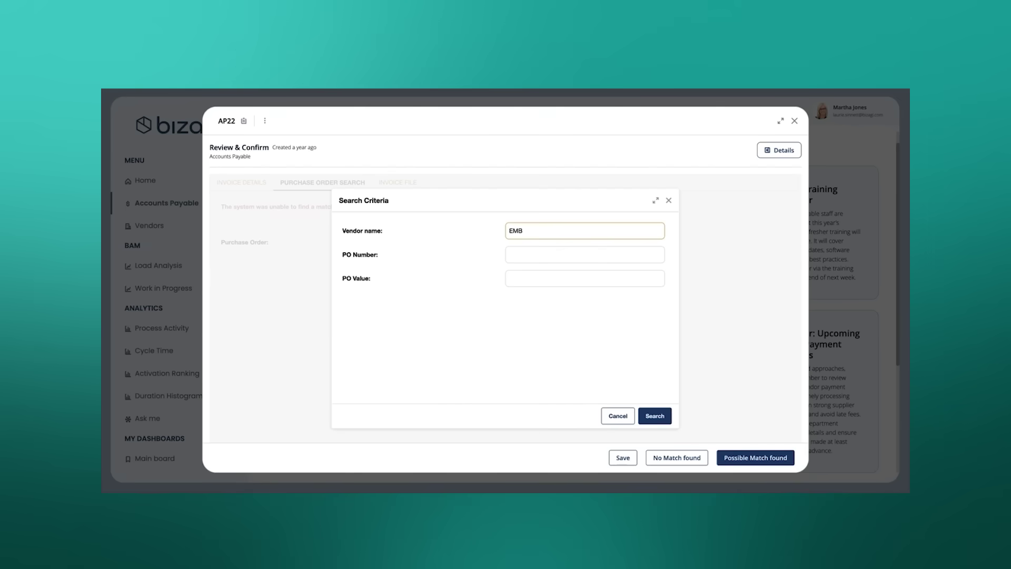
left_click(643, 421)
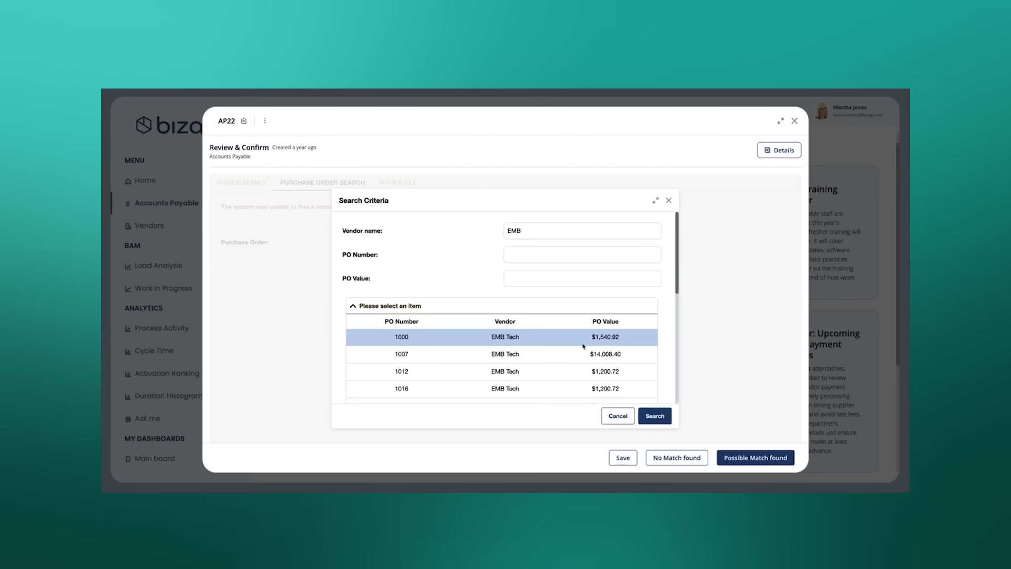
left_click(584, 354)
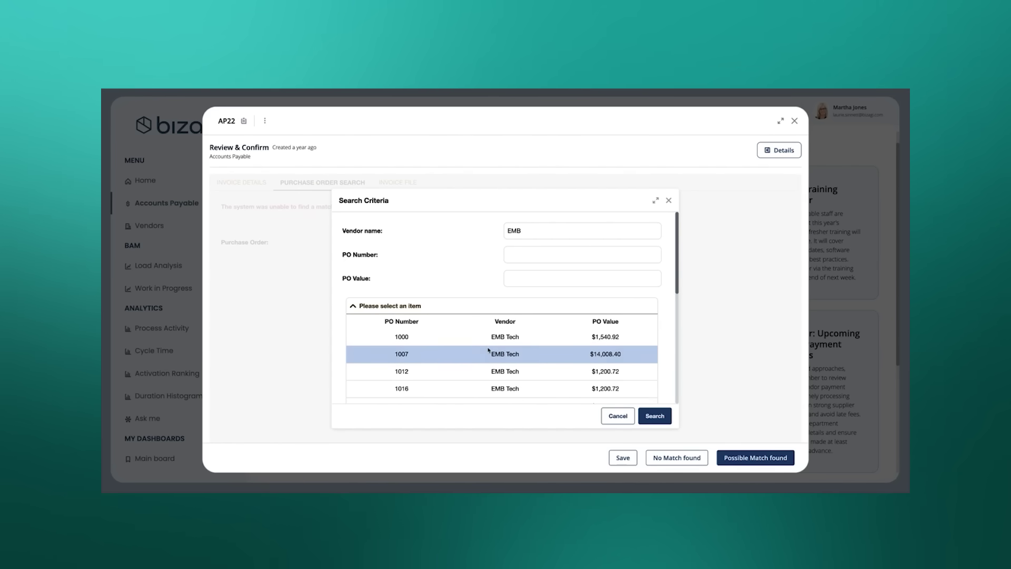
double_click(596, 356)
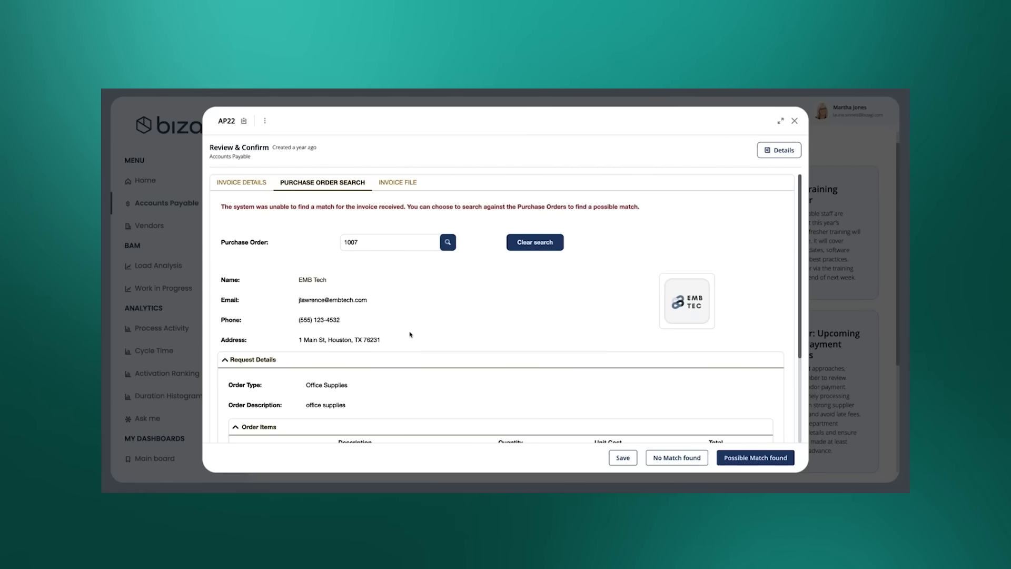
scroll(410, 335, "down", 1)
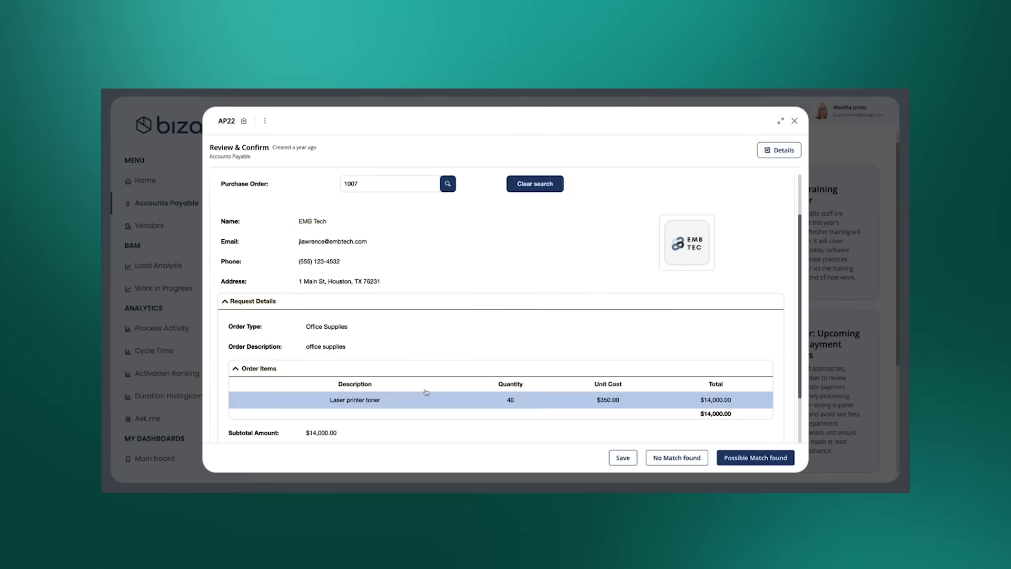
scroll(445, 352, "up", 1)
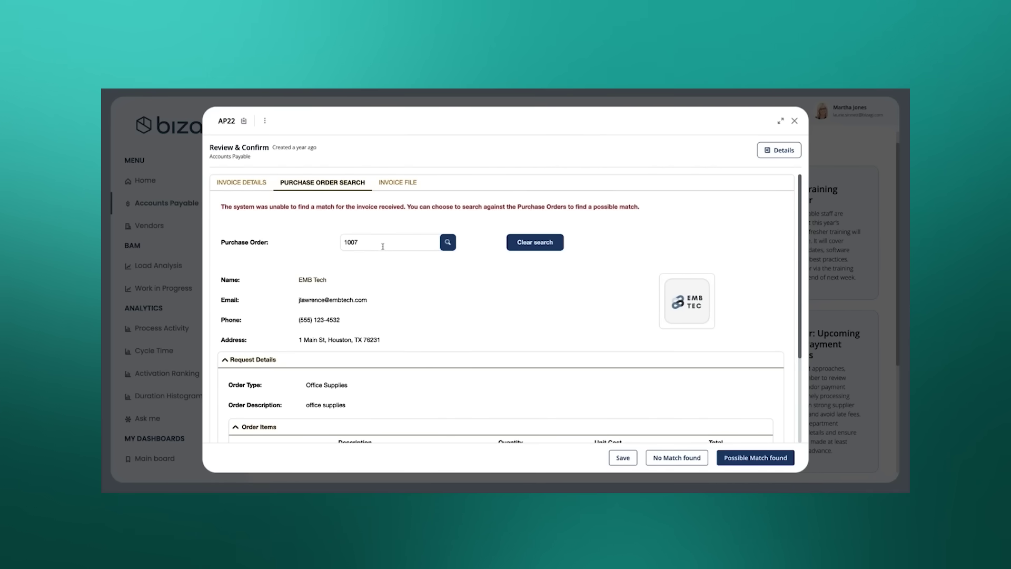
- Compare the AP22 invoice summary against PO 1007's order details
scroll(442, 335, "down", 3)
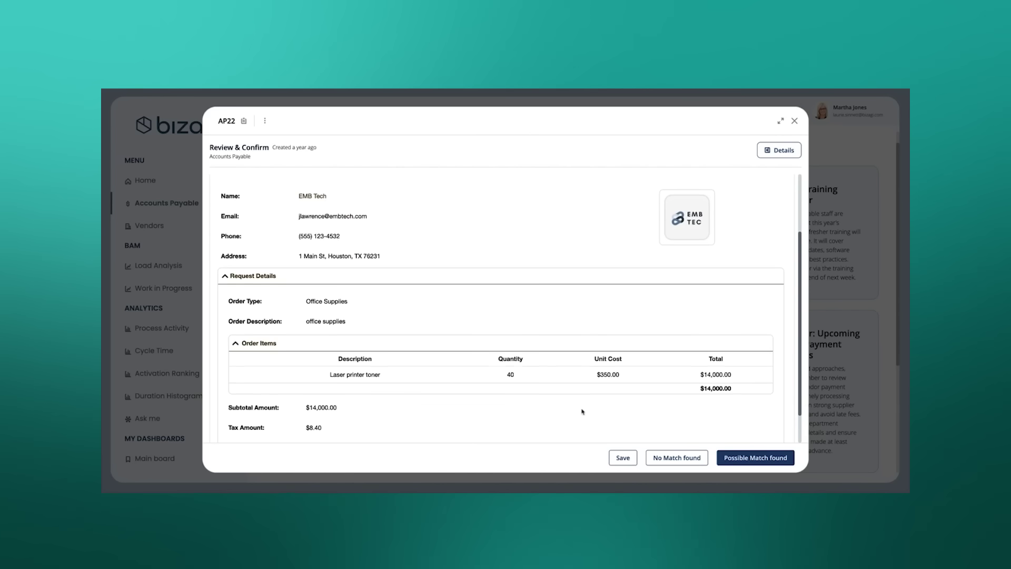
scroll(505, 395, "up", 2)
scroll(505, 397, "up", 1)
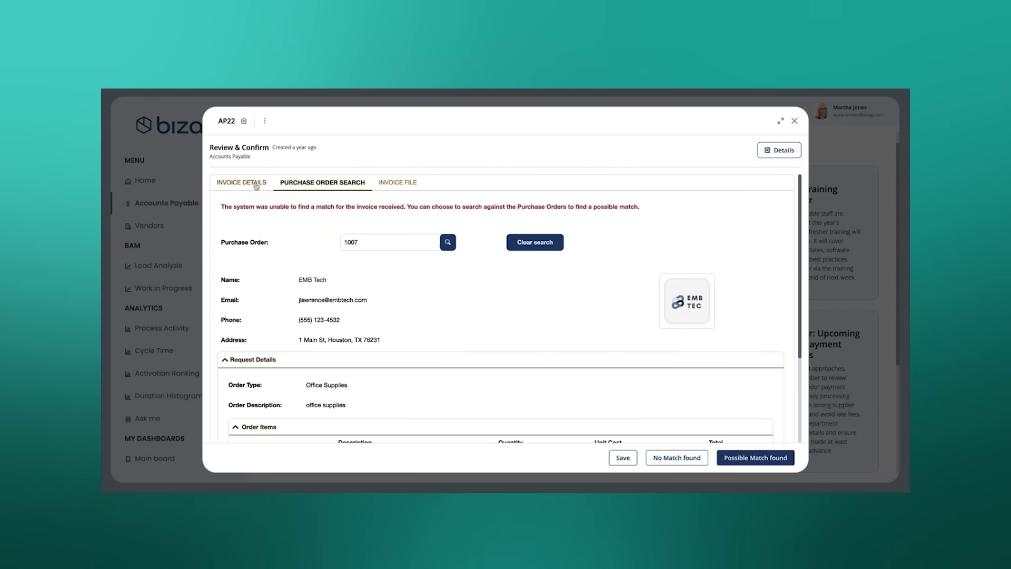
left_click(250, 184)
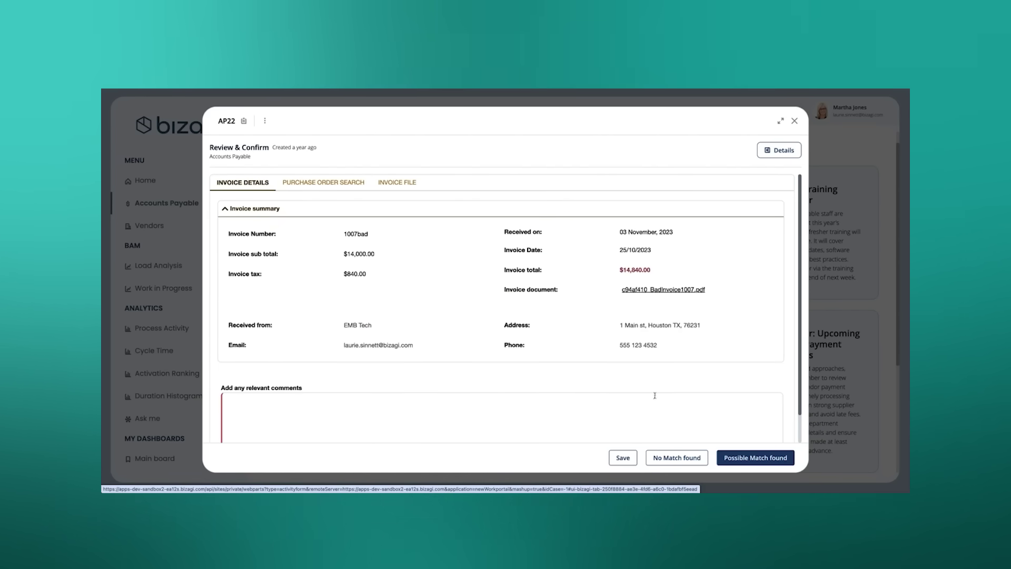
left_click(319, 183)
scroll(376, 362, "down", 3)
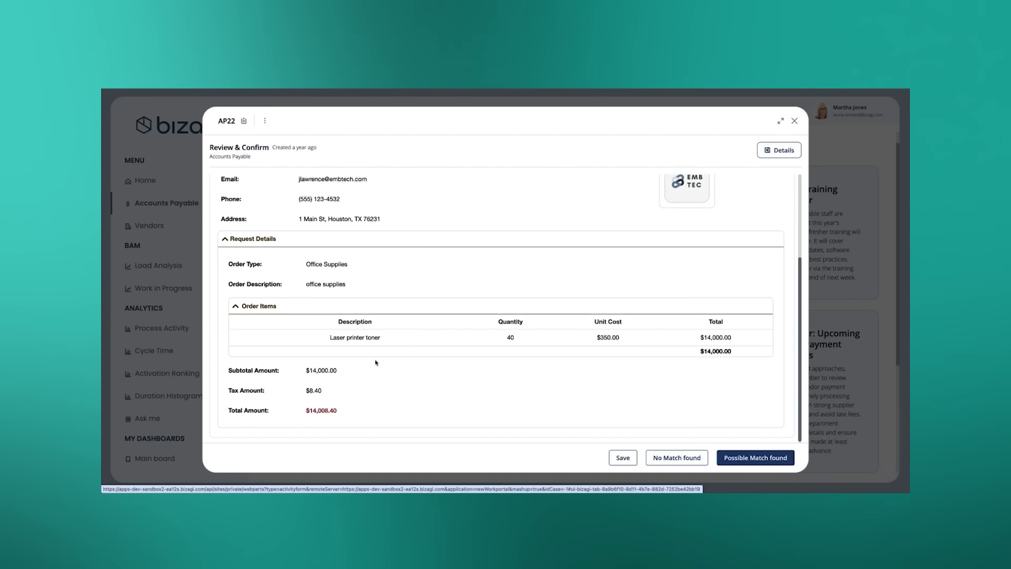
scroll(376, 363, "up", 3)
left_click(247, 184)
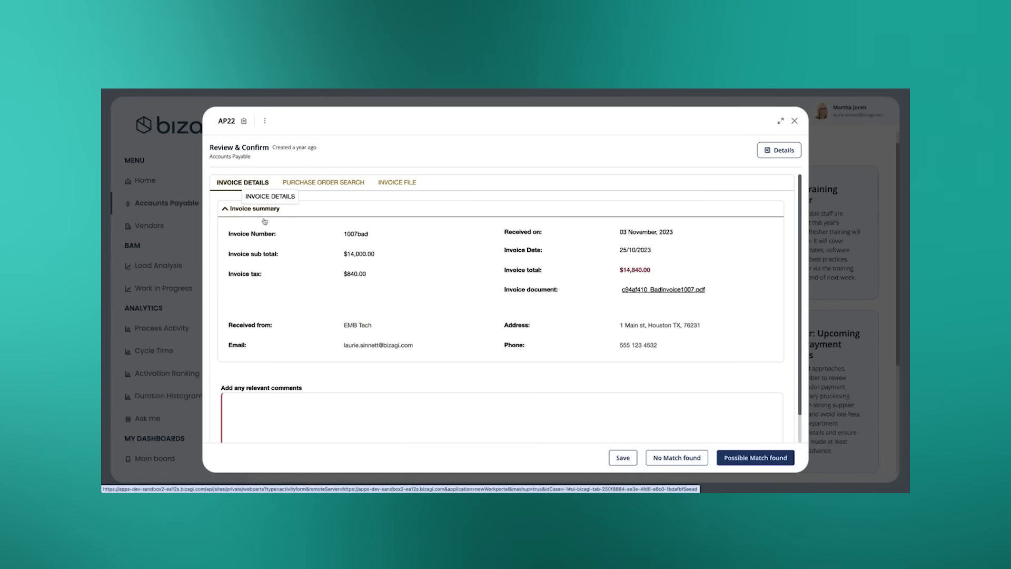
- Comment 'Looks like the invoice is okay' and submit it as Possible Match found
left_click(227, 403)
type("Look")
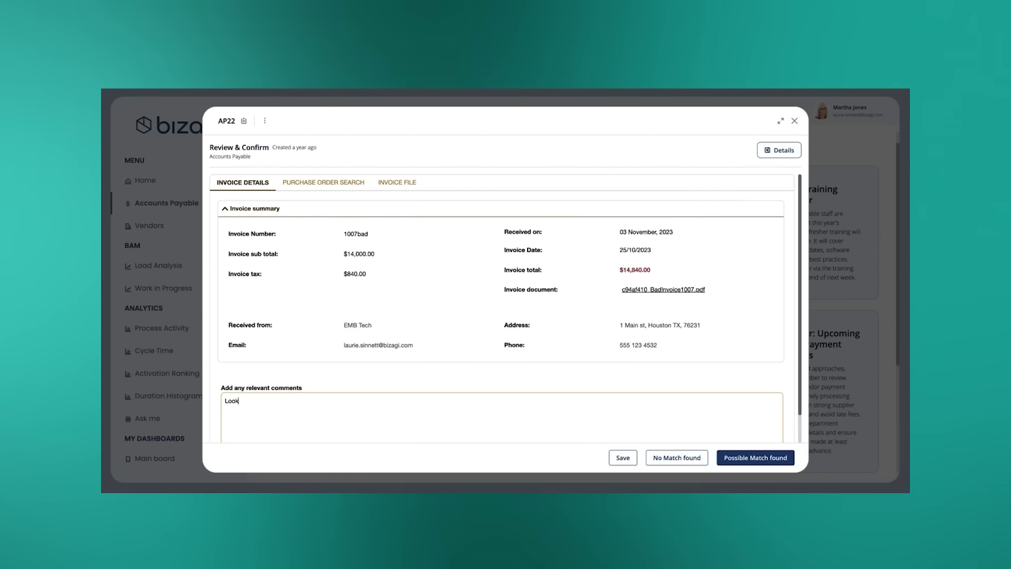
type("s like the")
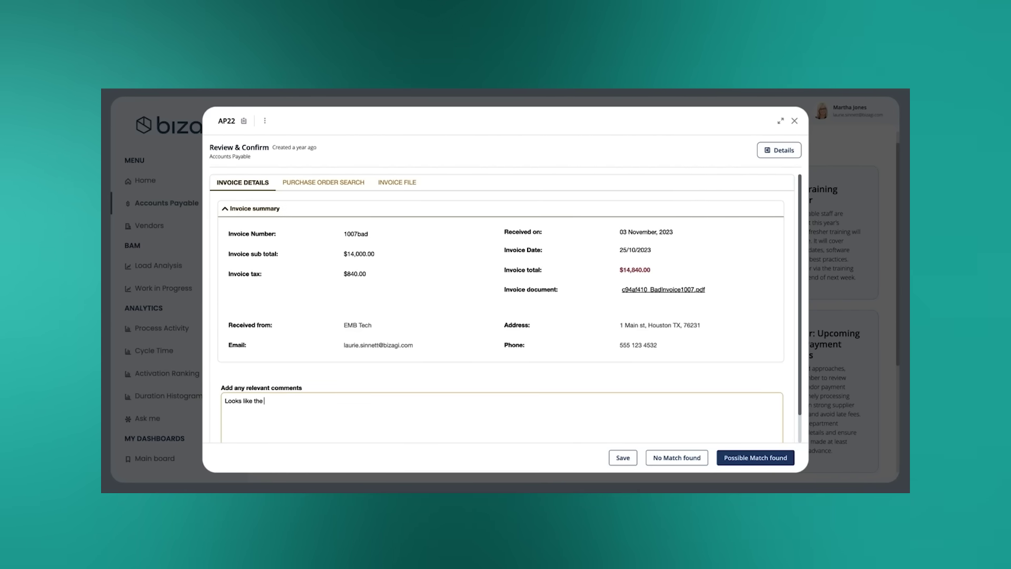
type(" invoice is okay")
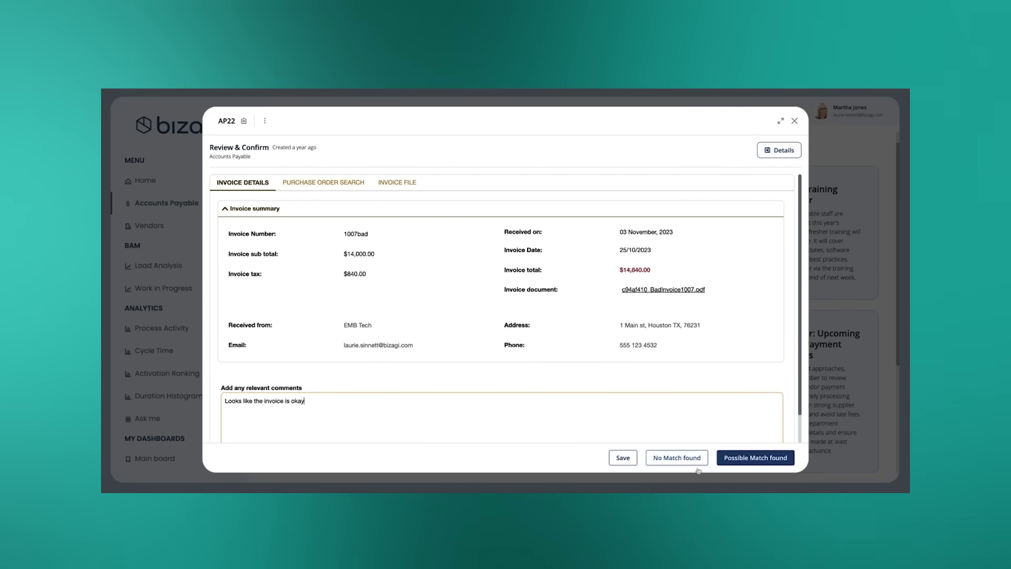
left_click(756, 457)
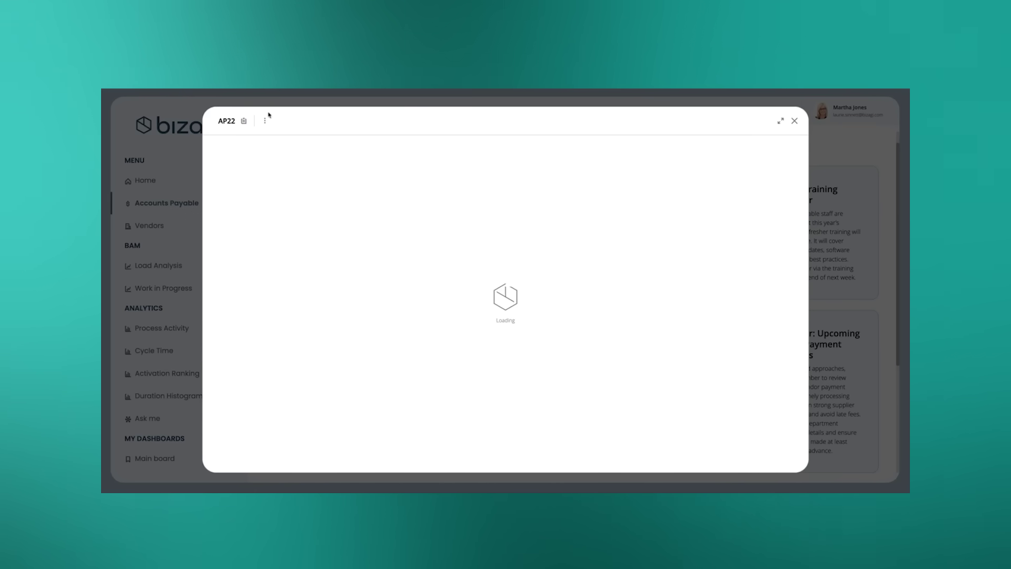
- Pan the AP22 process diagram to its start, then close the case back to the dashboard
mouse_move(555, 388)
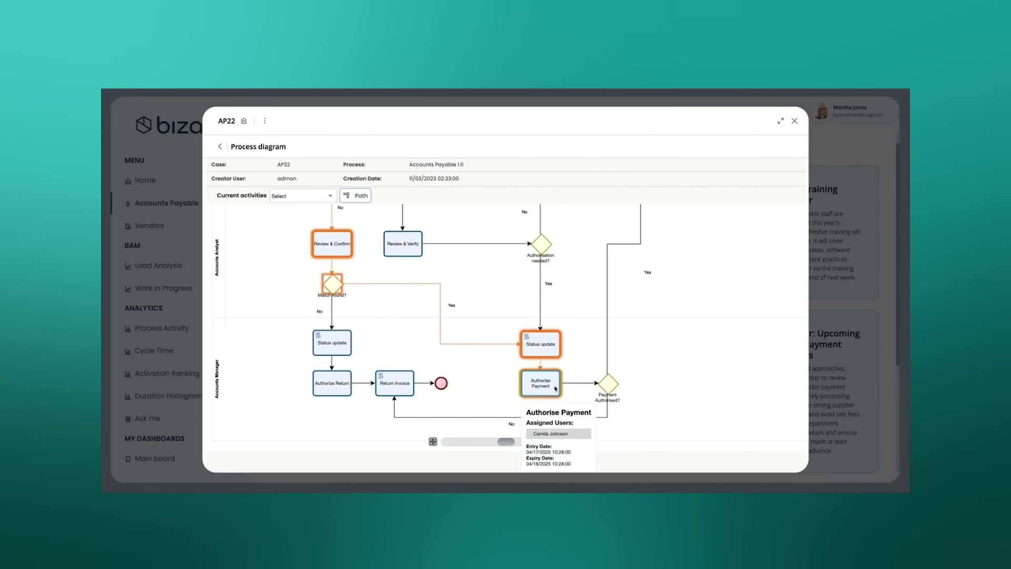
left_click_drag(650, 321, 645, 406)
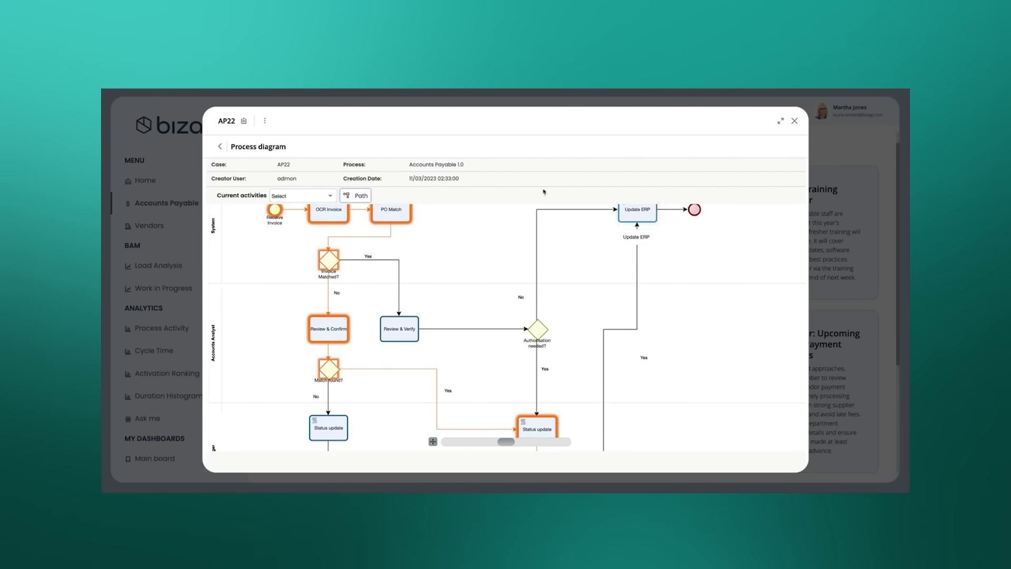
left_click(221, 150)
left_click(795, 121)
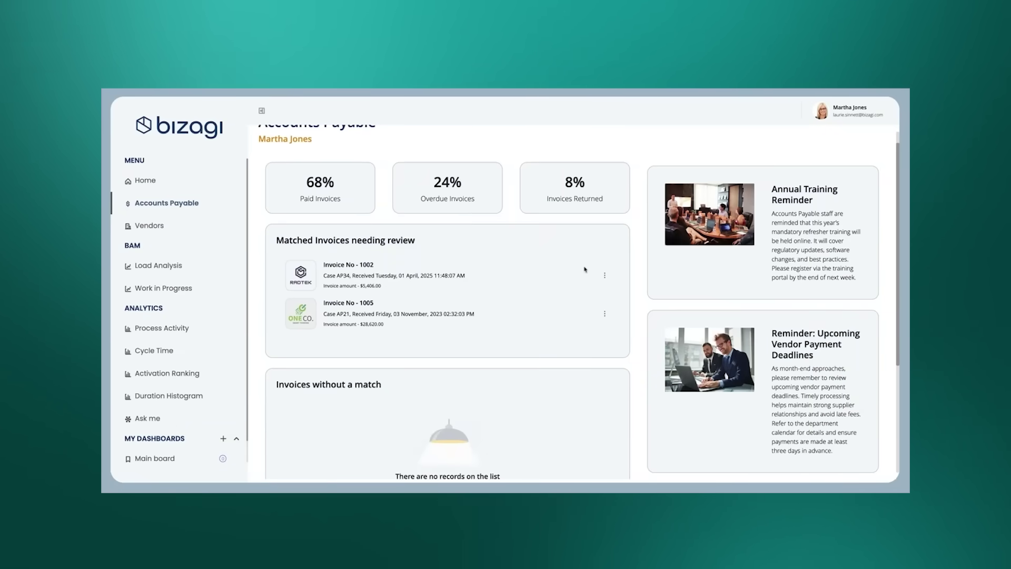
scroll(585, 270, "up", 1)
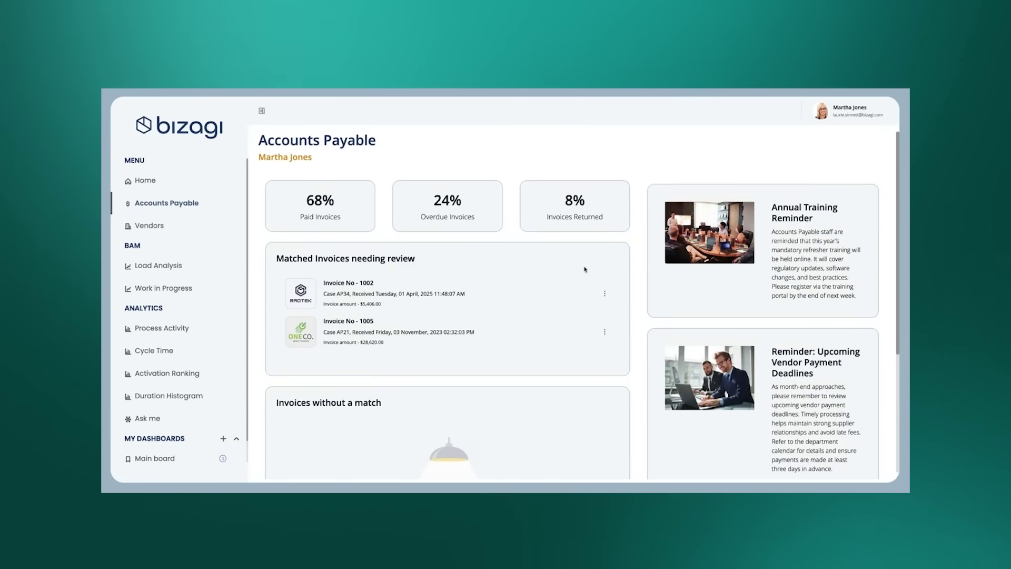